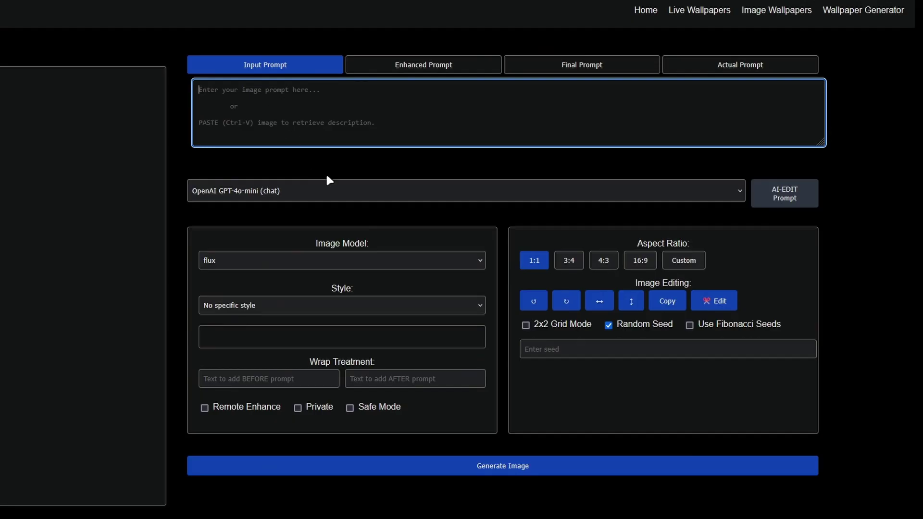
# Step: Look through the available chat models, image models and art styles without changing the current choices
pyautogui.click(341, 193)
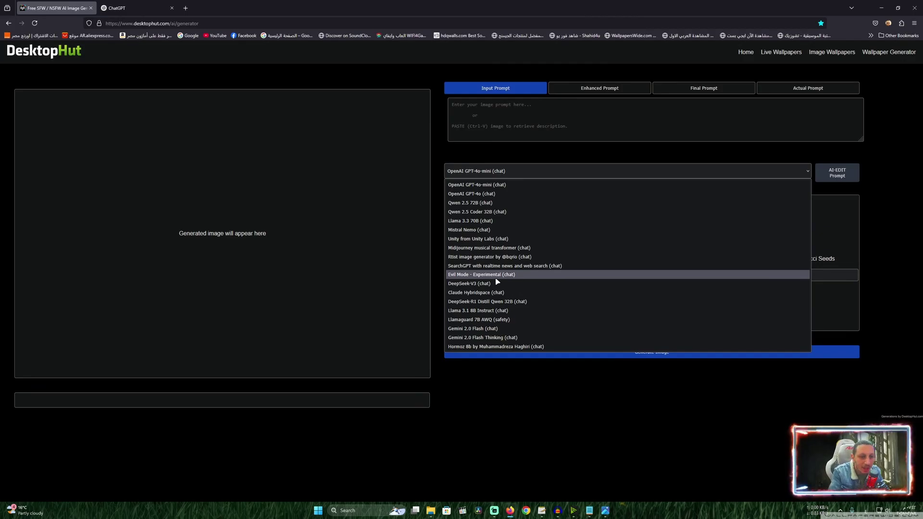
pyautogui.press('Escape')
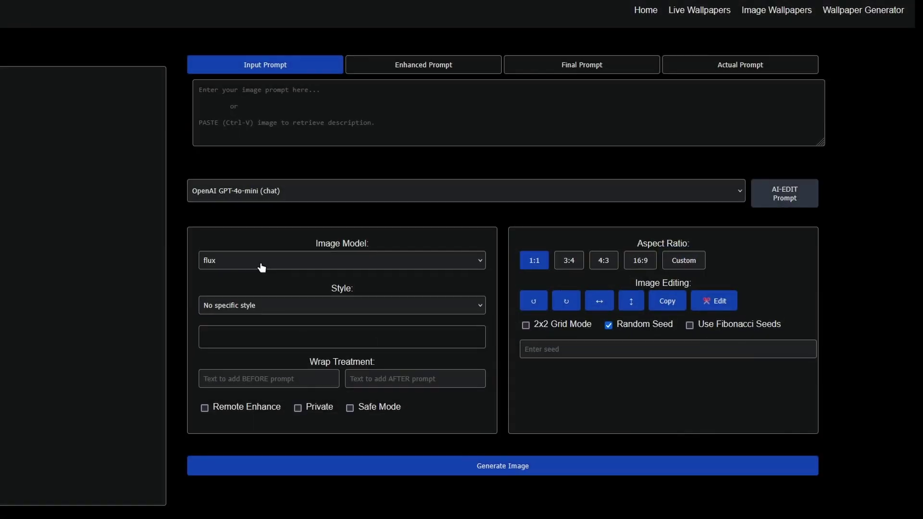
pyautogui.click(262, 265)
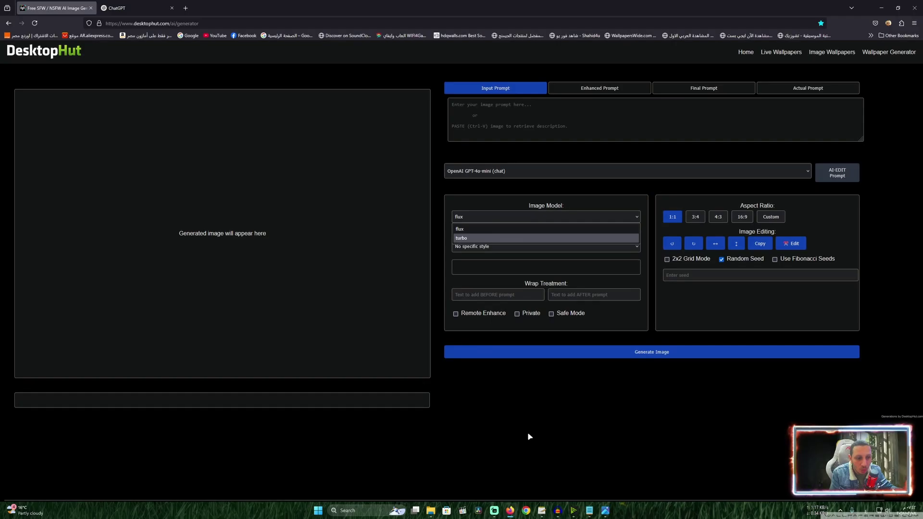
pyautogui.press('Escape')
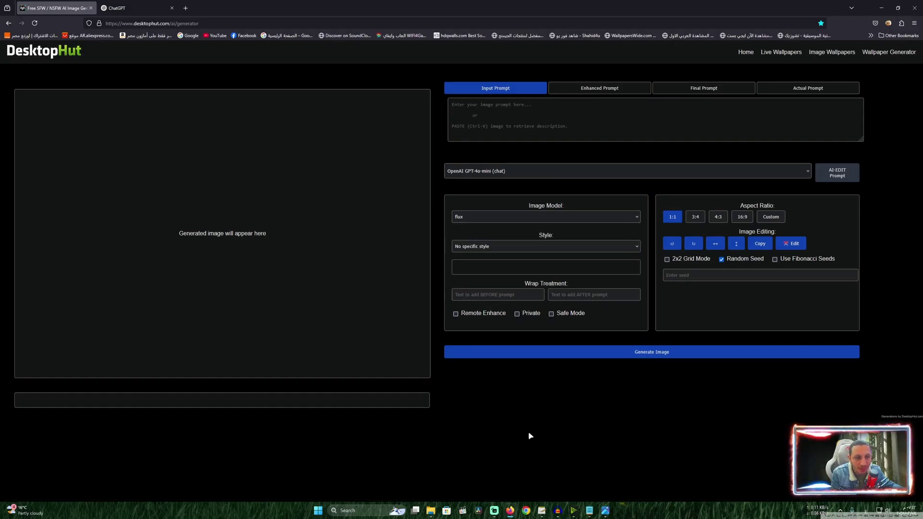
pyautogui.click(541, 248)
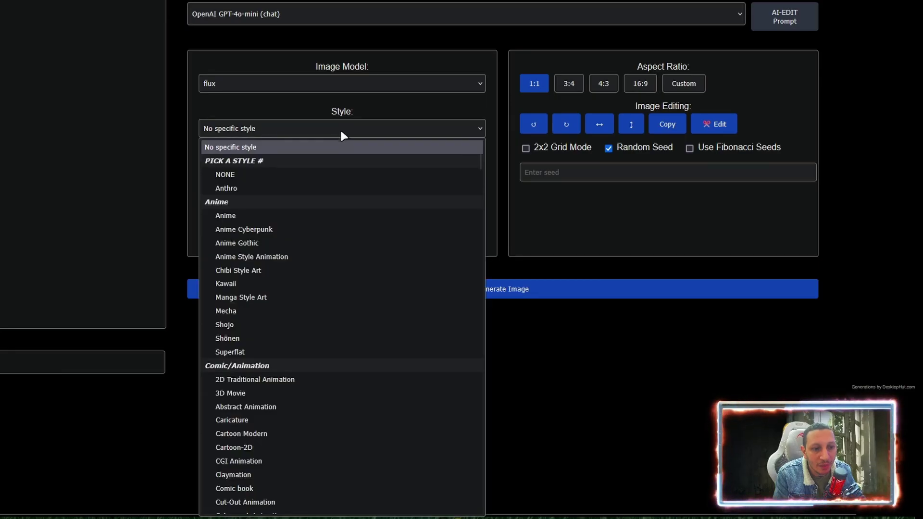
pyautogui.scroll(-10, 556, 295)
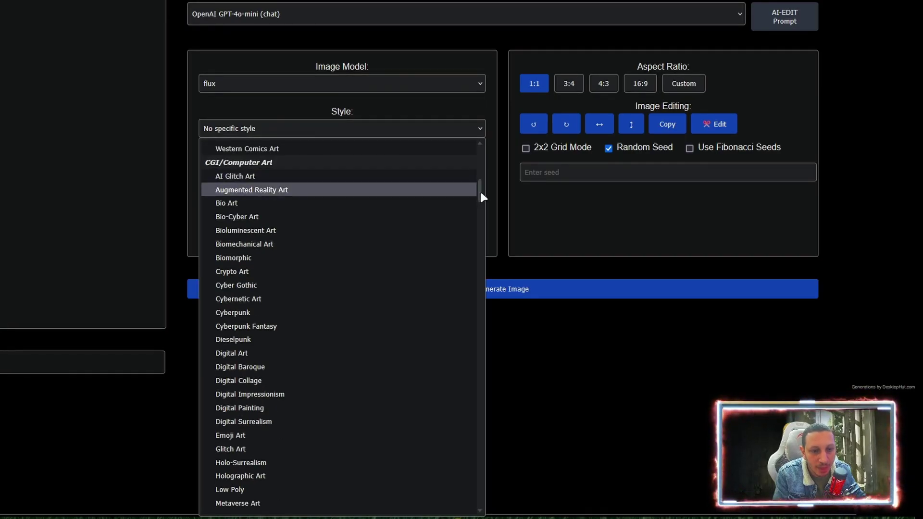
pyautogui.moveTo(480, 192); pyautogui.dragTo(481, 458)
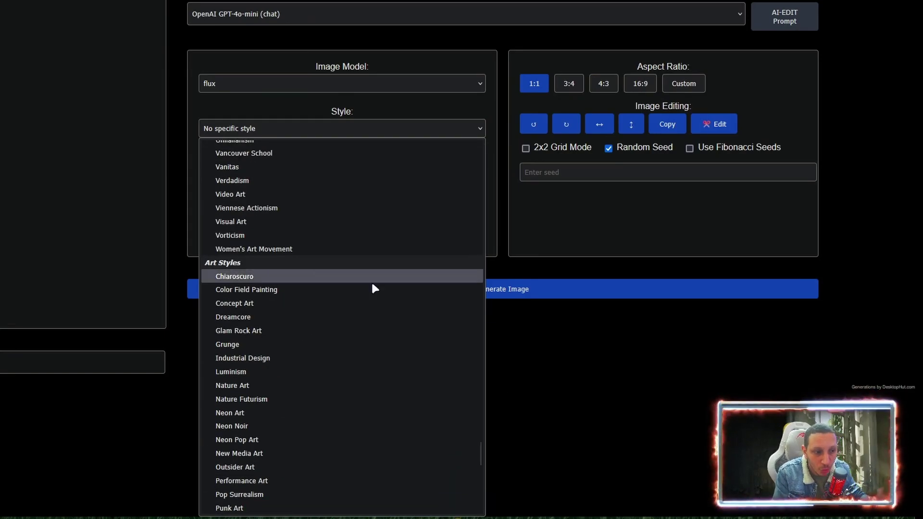
pyautogui.click(645, 414)
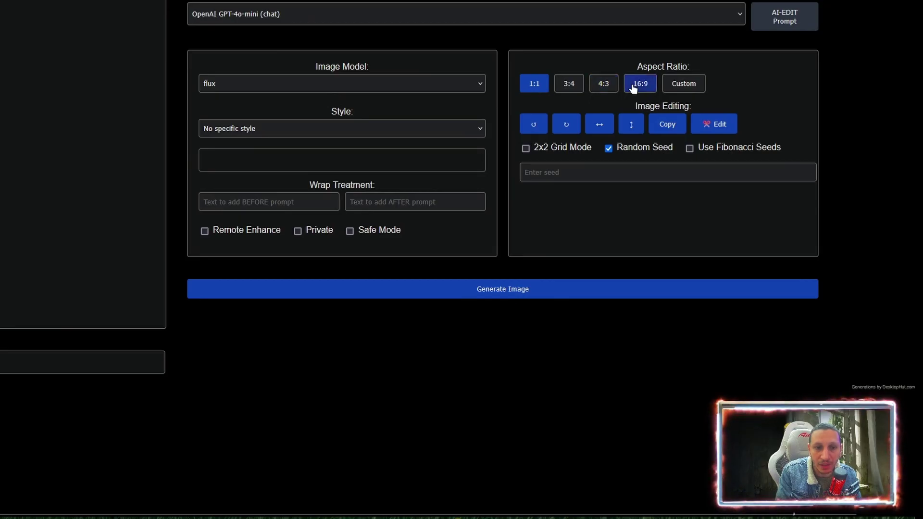
# Step: Look at the custom size option, but set the image's aspect ratio to 16:9
pyautogui.click(679, 88)
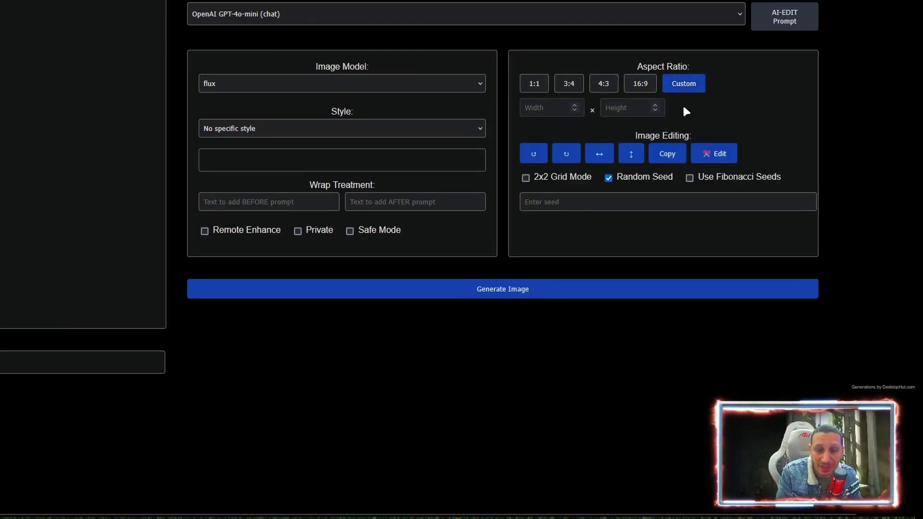
pyautogui.click(633, 92)
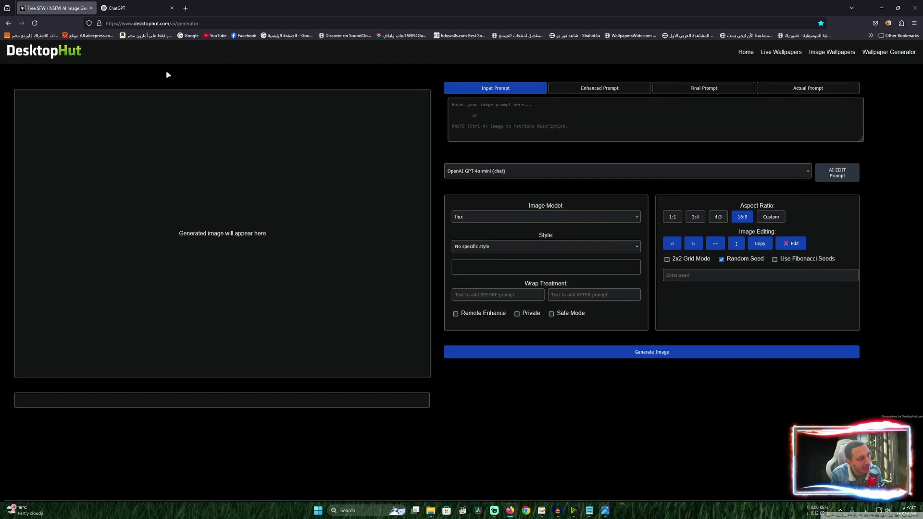
# Step: Switch to ChatGPT and send the prompt "اوصفلى صوره فأر لونه ابيض يأكل تفاحه فى المطبخ والقطط تنظر اليه باللغه الانجليزيه"
pyautogui.click(137, 8)
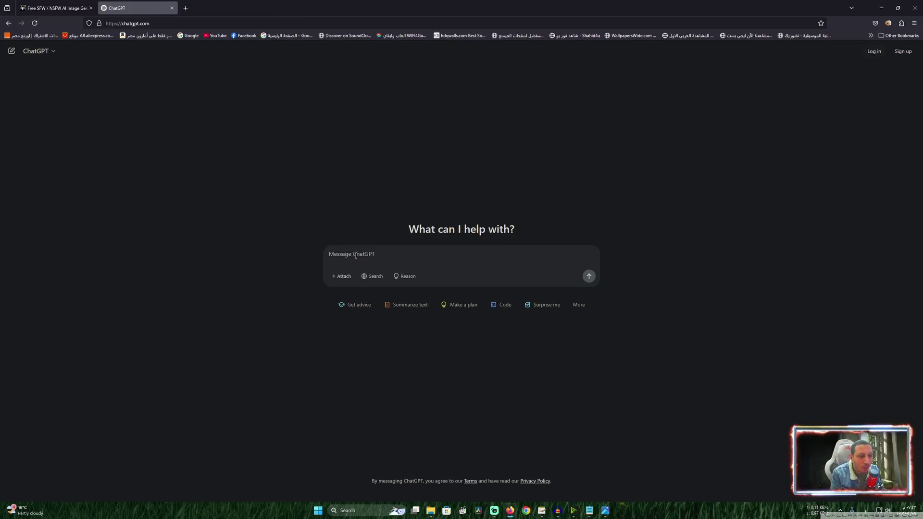
pyautogui.write('او')
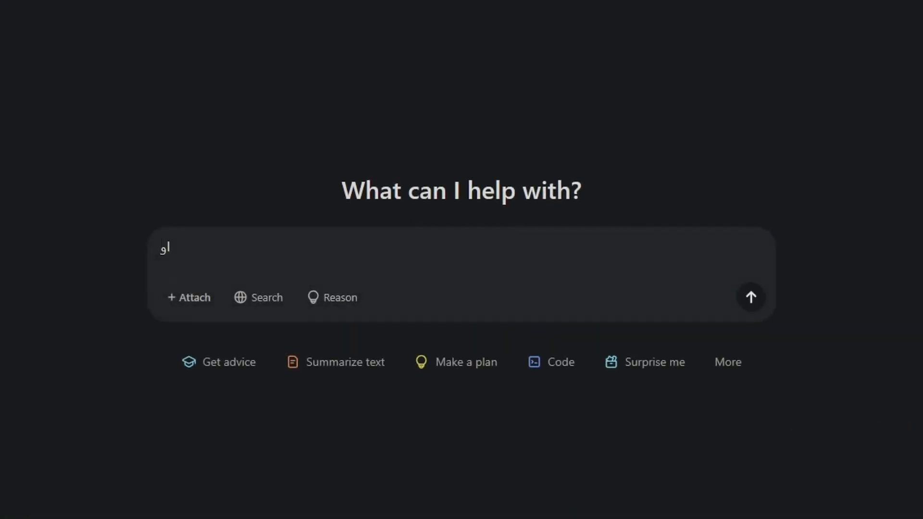
pyautogui.write('صفلى صروره فأر ل')
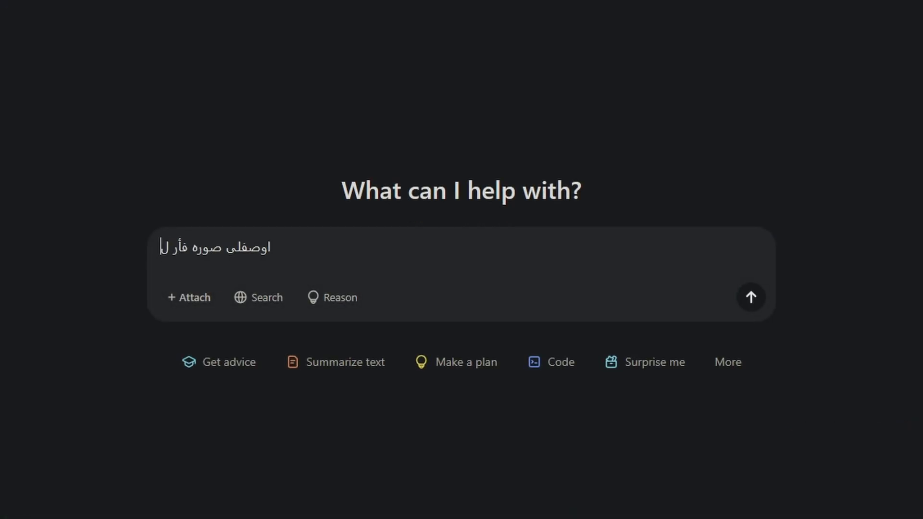
pyautogui.write('ونه ابيض يأ')
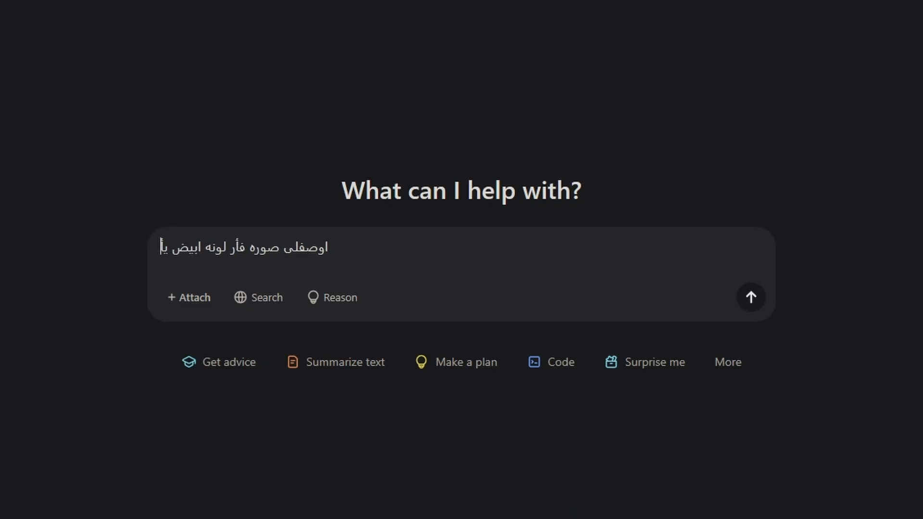
pyautogui.write('كل تفاحه فى ال')
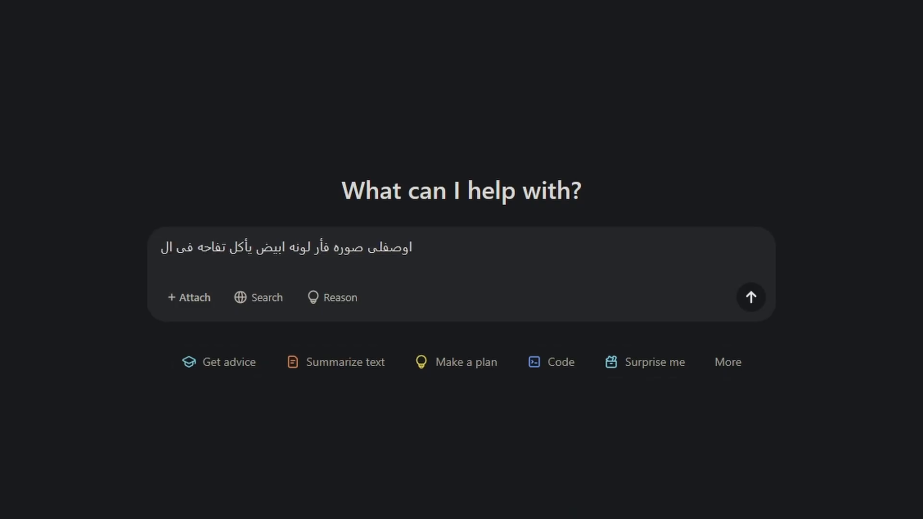
pyautogui.write('مطبخ والقطط تنظ')
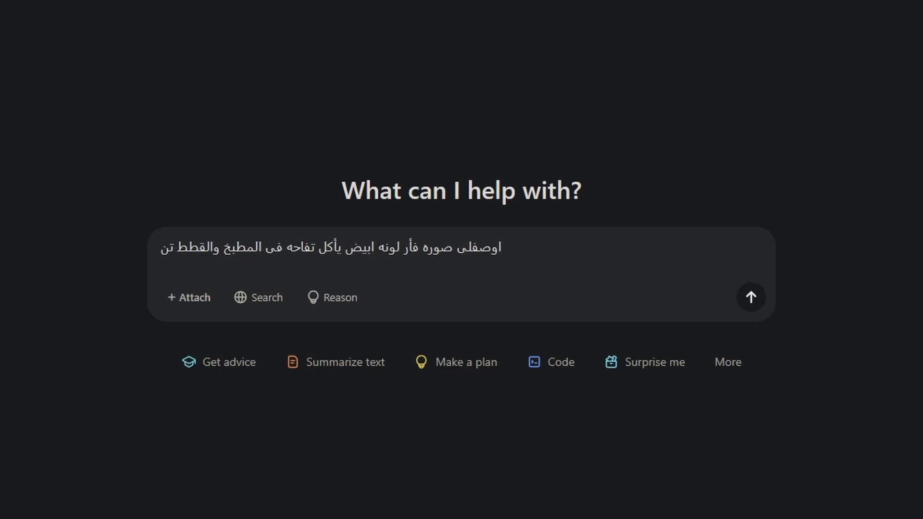
pyautogui.write('ر اليه باللغه الانجليزيه')
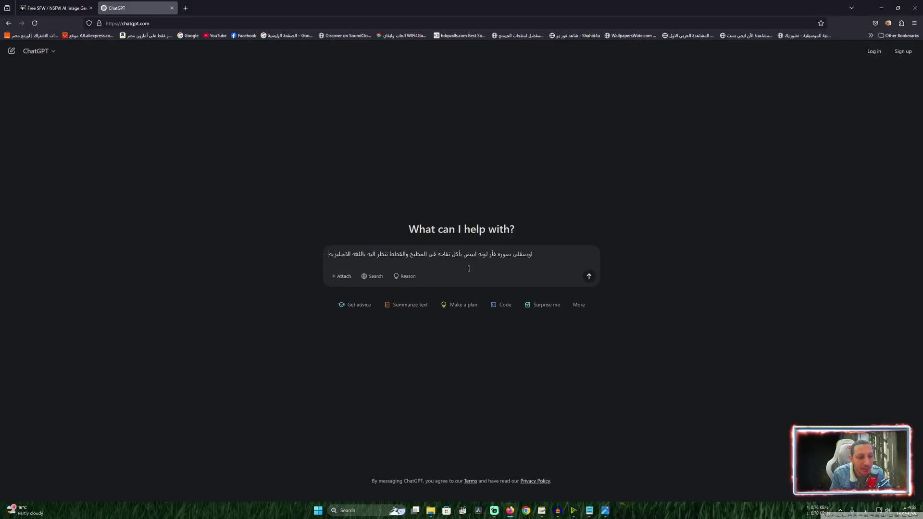
pyautogui.click(589, 276)
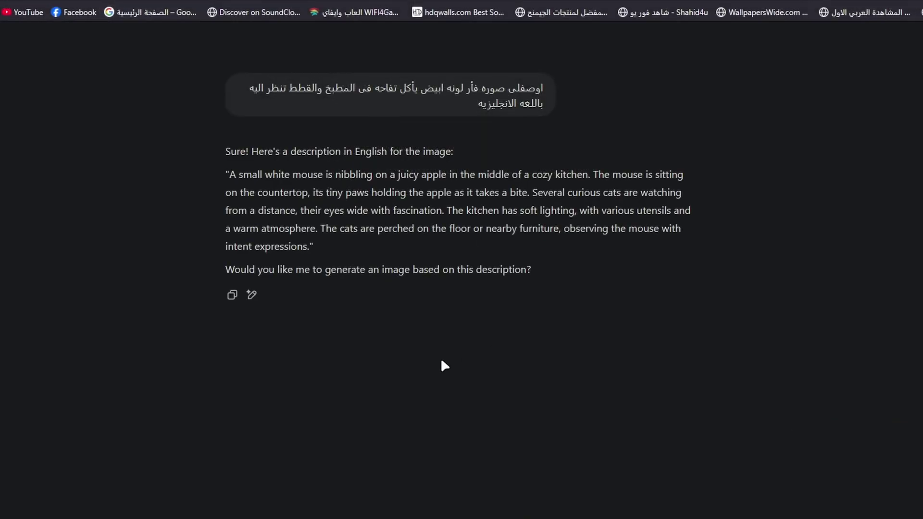
# Step: Copy ChatGPT's reply, switch back to the DesktopHut generator and paste it as the input prompt
pyautogui.click(231, 295)
pyautogui.click(56, 8)
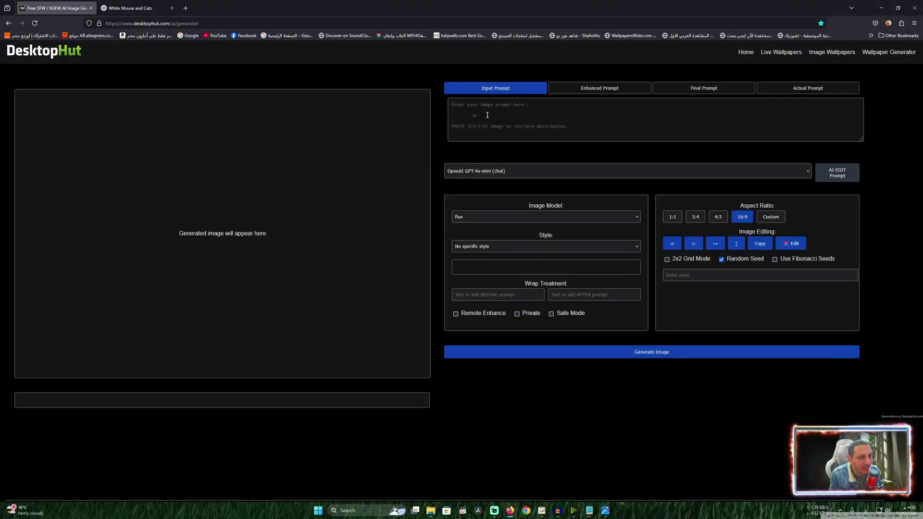
pyautogui.click(486, 110)
pyautogui.hotkey('ctrl', 'v')
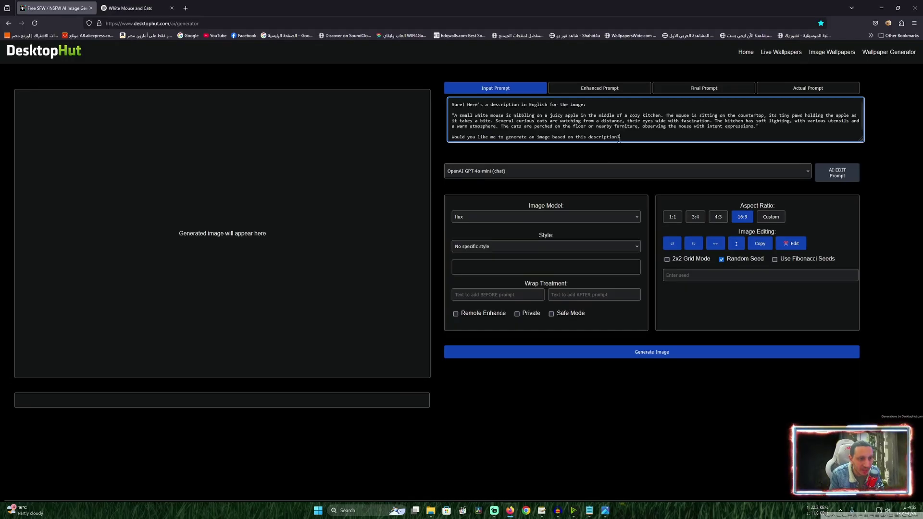
# Step: Delete the closing question and the "Sure! Here's a description" line from the prompt, keeping only the quoted description
pyautogui.moveTo(616, 140); pyautogui.dragTo(426, 134)
pyautogui.press('BackSpace')
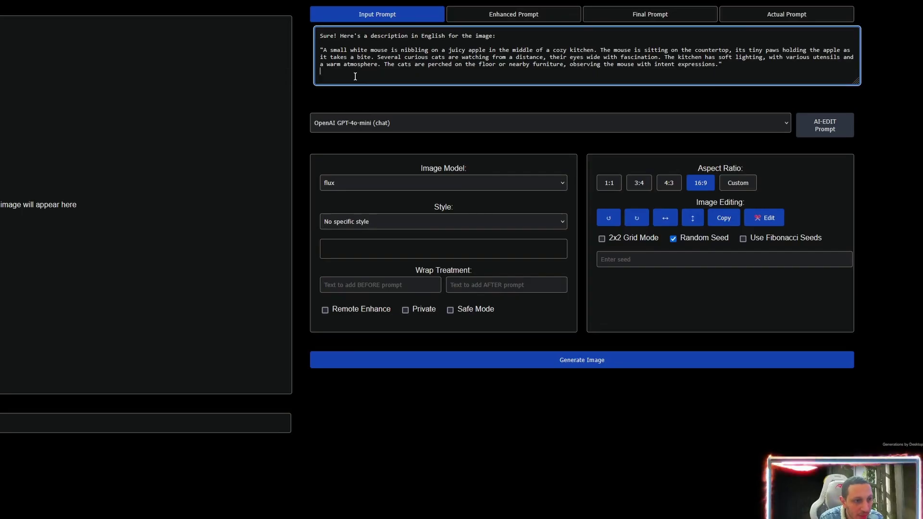
pyautogui.moveTo(513, 35); pyautogui.dragTo(298, 36)
pyautogui.press('BackSpace')
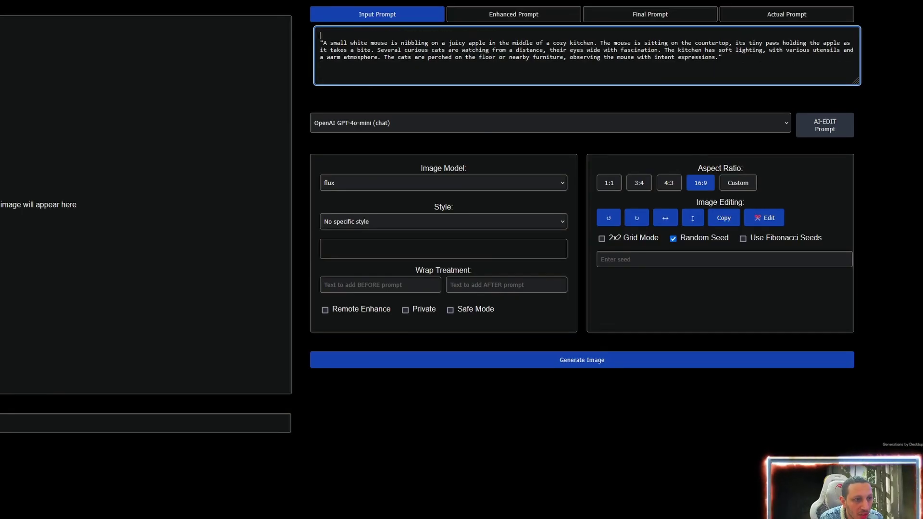
# Step: Choose the Midijourney musical transformer chat model and generate an image from the prompt
pyautogui.click(359, 126)
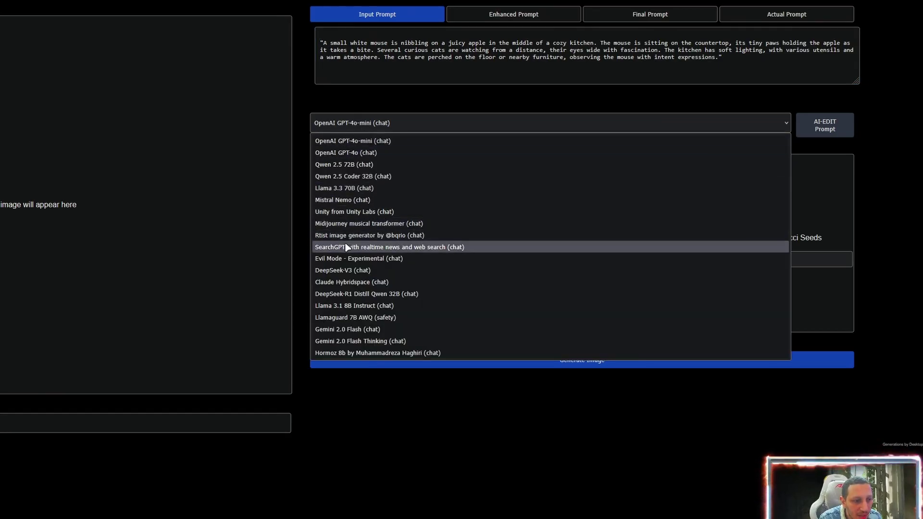
pyautogui.click(337, 224)
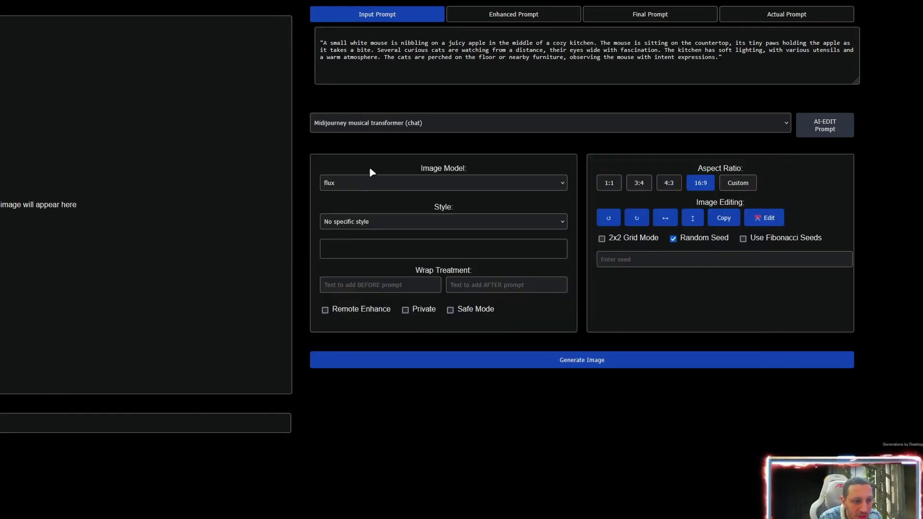
pyautogui.click(588, 363)
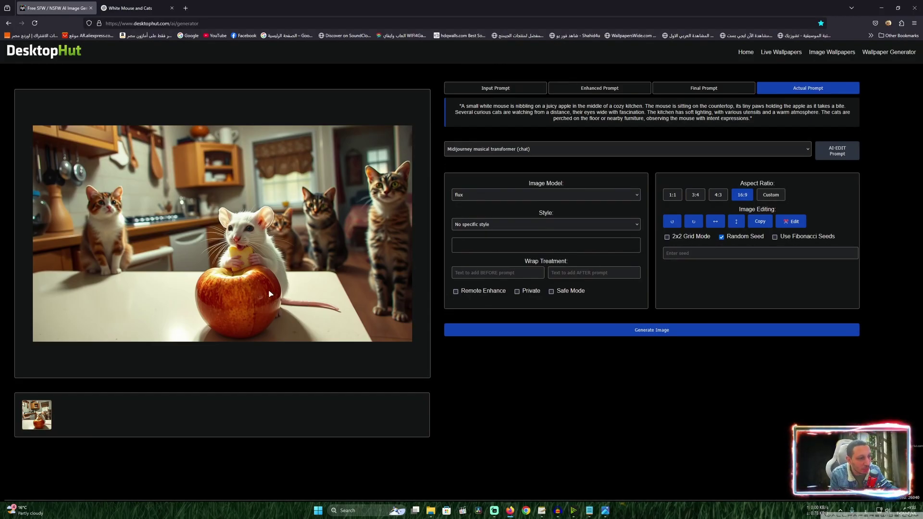
# Step: Change the chat model to OpenAI GPT-4o-mini and generate a second image from the same prompt
pyautogui.click(487, 149)
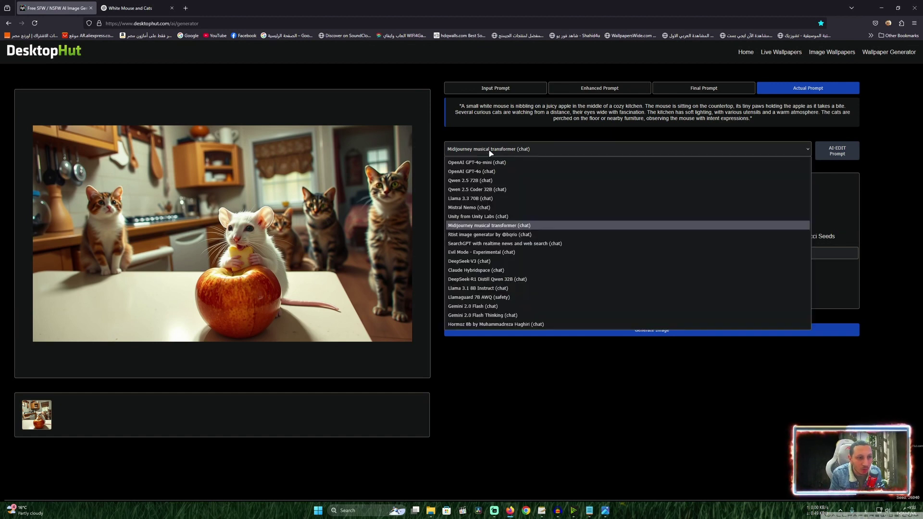
pyautogui.click(478, 166)
pyautogui.click(616, 333)
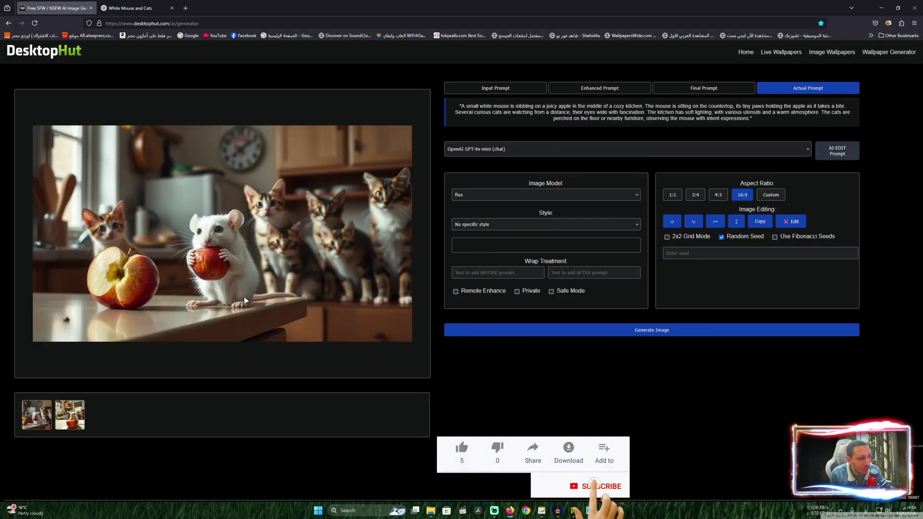
# Step: Change the chat model to DeepSeek-V3 and generate a third image from the same prompt
pyautogui.click(490, 149)
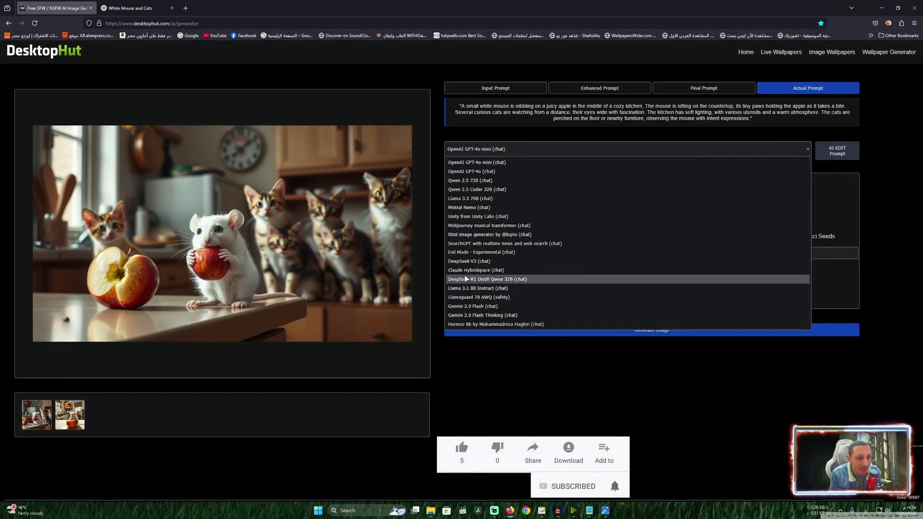
pyautogui.click(634, 263)
pyautogui.click(654, 329)
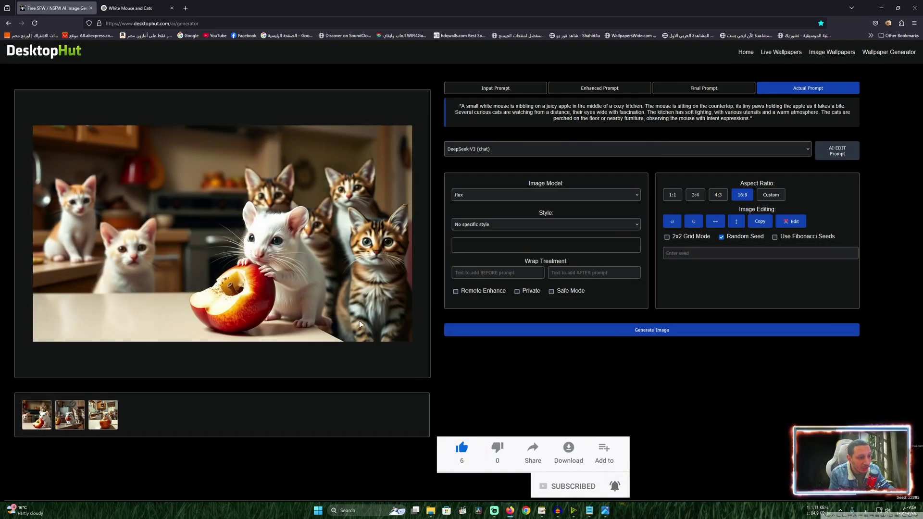
# Step: Set the image model to turbo, generate another image and compare it with the previous one
pyautogui.click(472, 196)
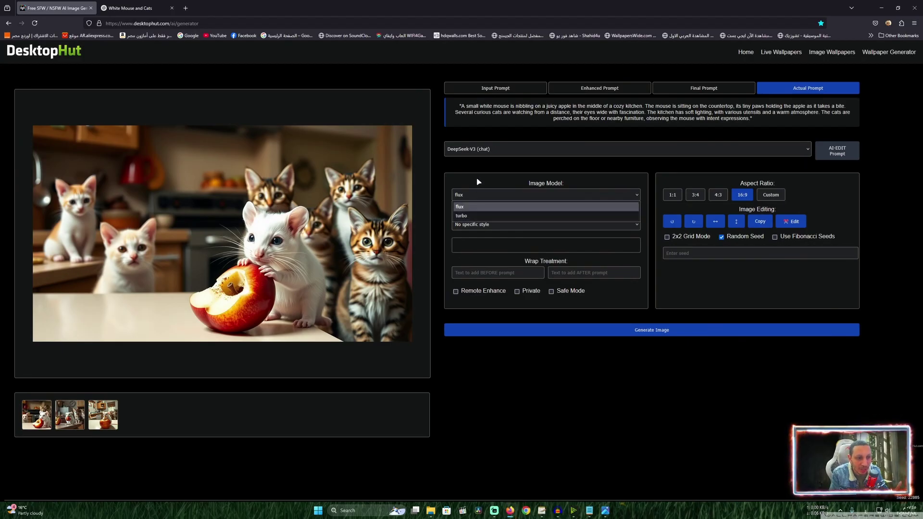
pyautogui.click(474, 187)
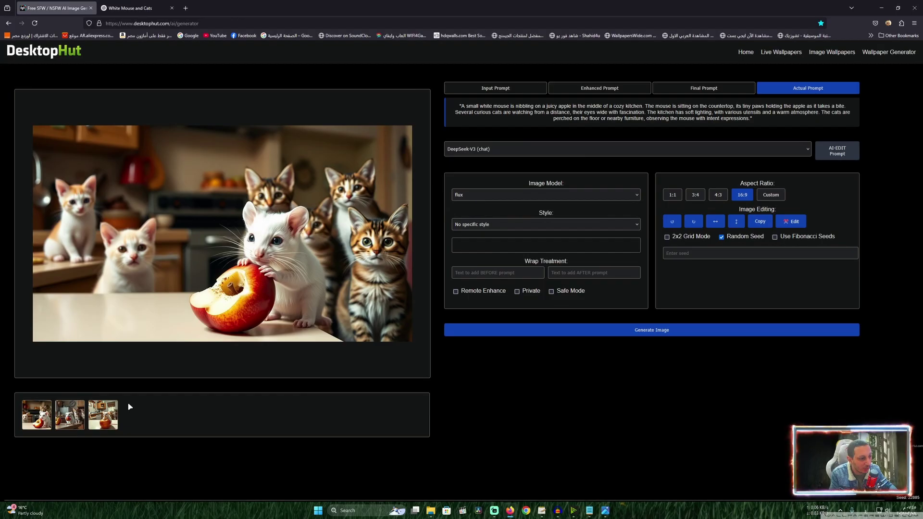
pyautogui.click(474, 197)
pyautogui.click(463, 219)
pyautogui.click(661, 336)
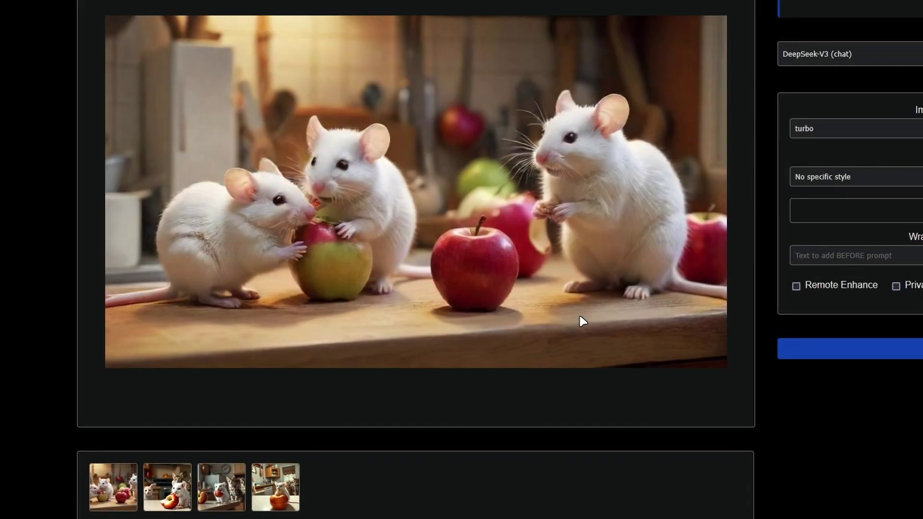
pyautogui.click(173, 489)
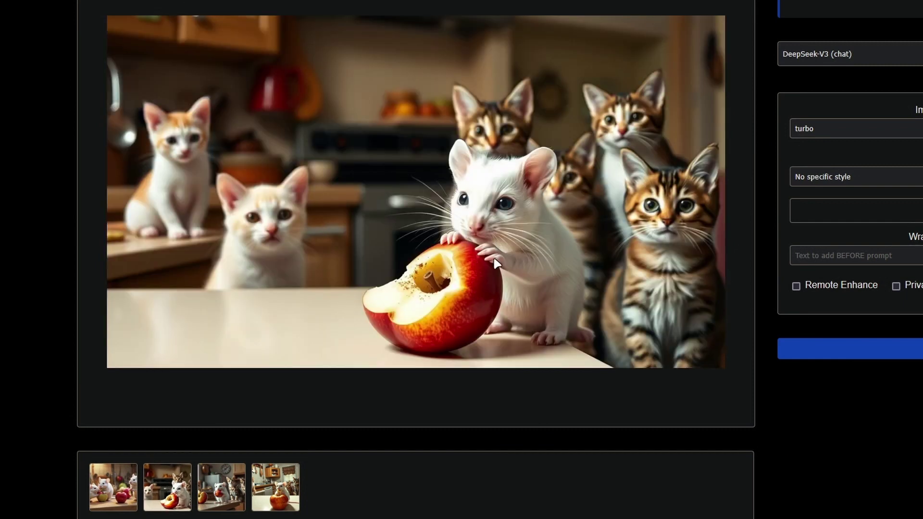
pyautogui.click(113, 487)
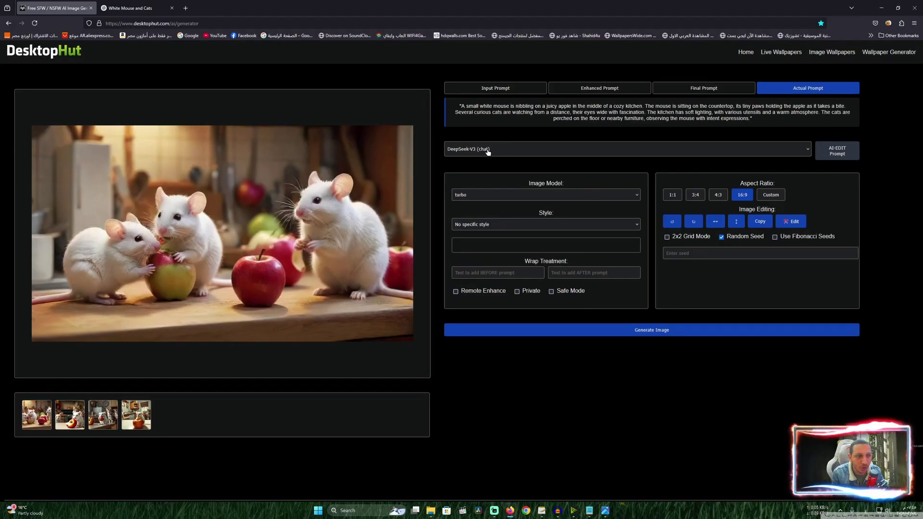
# Step: Change the chat model to Gemini 2.0 Flash and generate an image from the same prompt
pyautogui.click(849, 54)
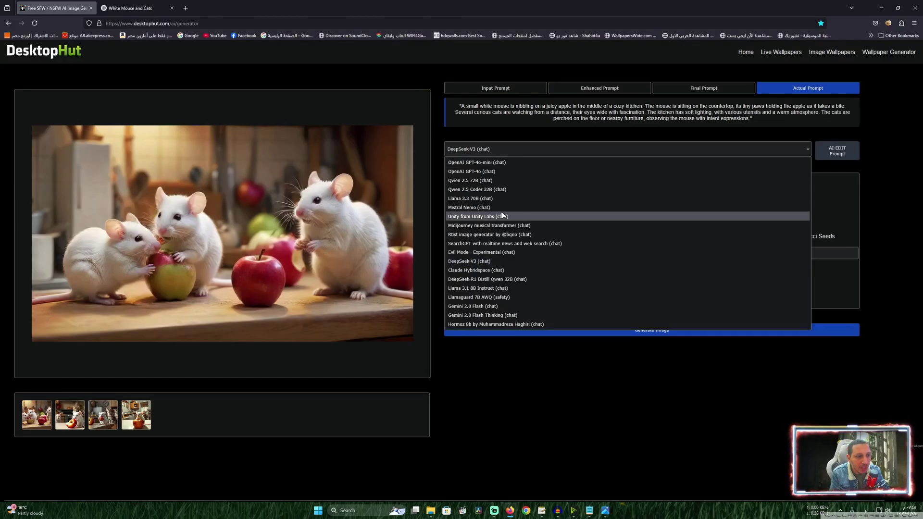
pyautogui.click(467, 307)
pyautogui.click(654, 332)
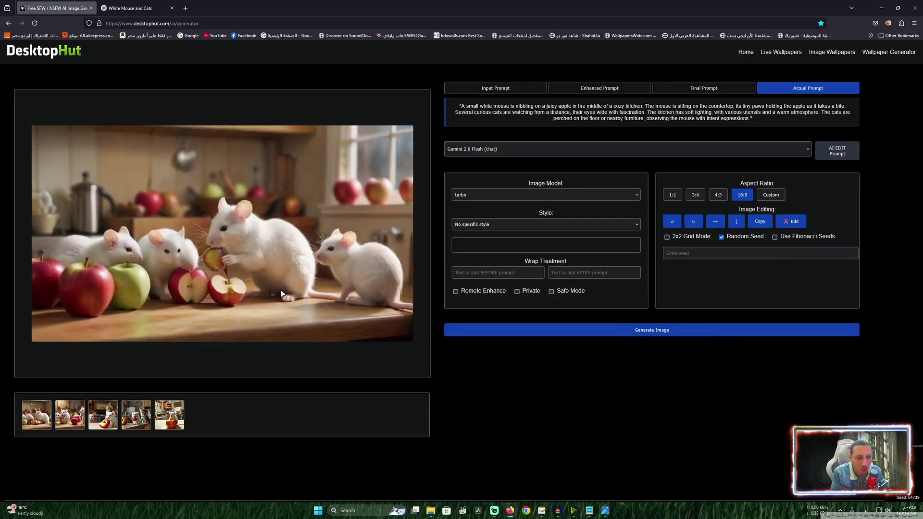
# Step: Set the image model to flux and add the 3D Movie and Anime styles
pyautogui.click(471, 197)
pyautogui.click(467, 207)
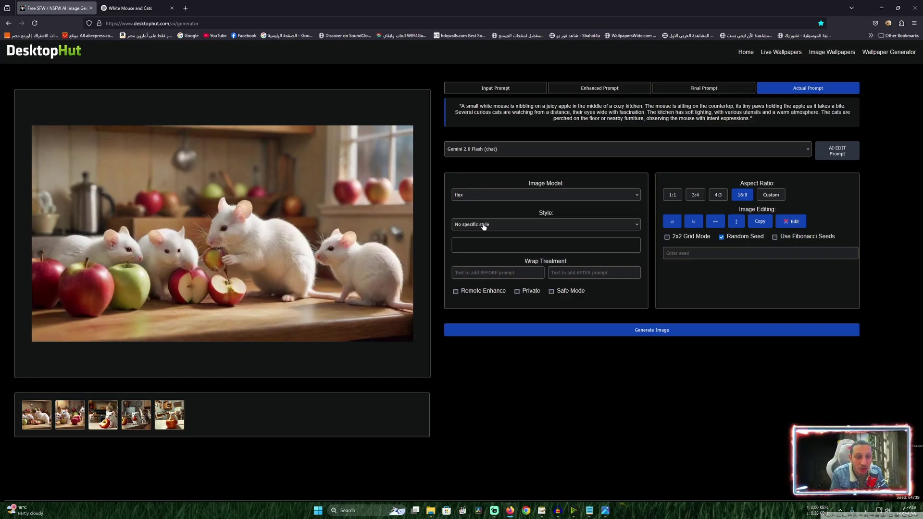
pyautogui.click(484, 226)
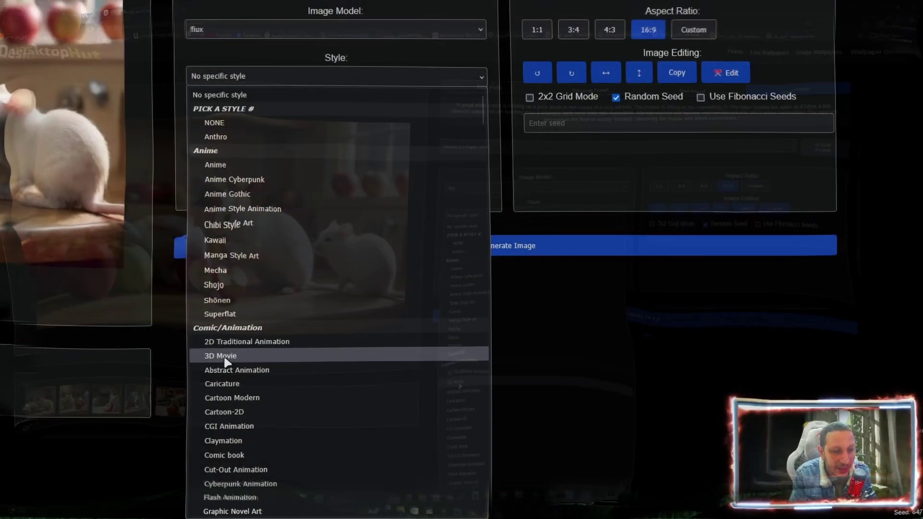
pyautogui.click(224, 359)
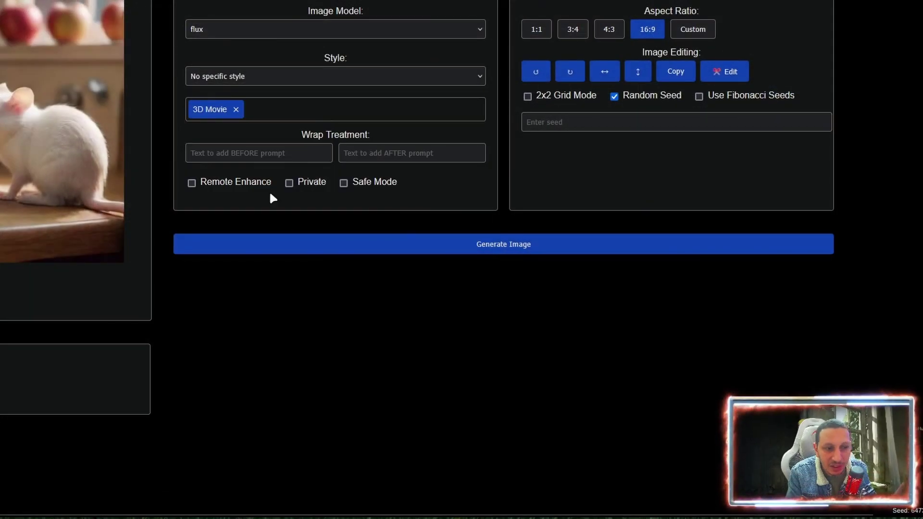
pyautogui.click(262, 78)
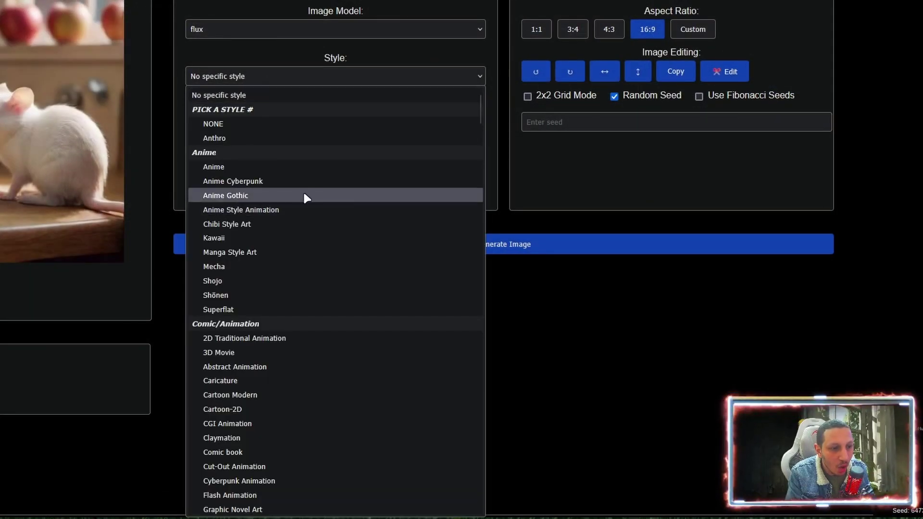
pyautogui.click(214, 167)
# Step: Add the Egyptian Art and More Details styles to the selected image styles
pyautogui.click(267, 81)
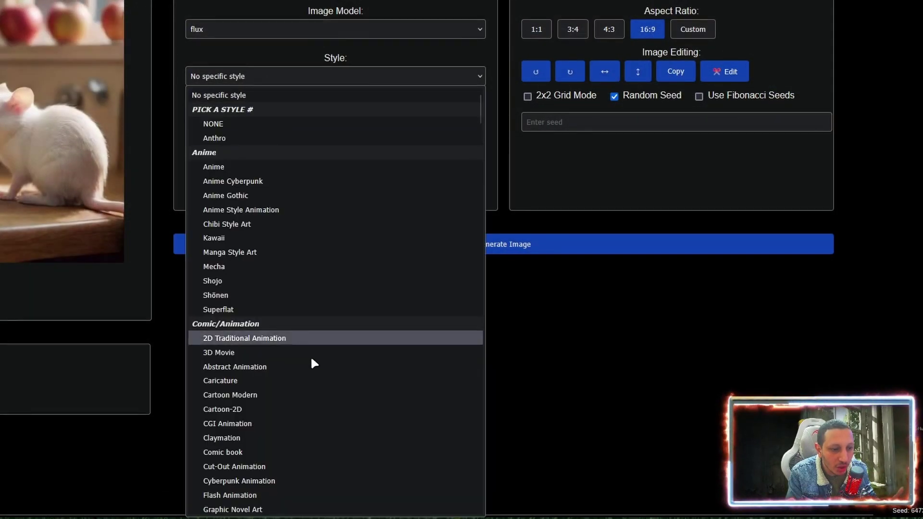
pyautogui.scroll(-10, 311, 347)
pyautogui.scroll(-12, 311, 337)
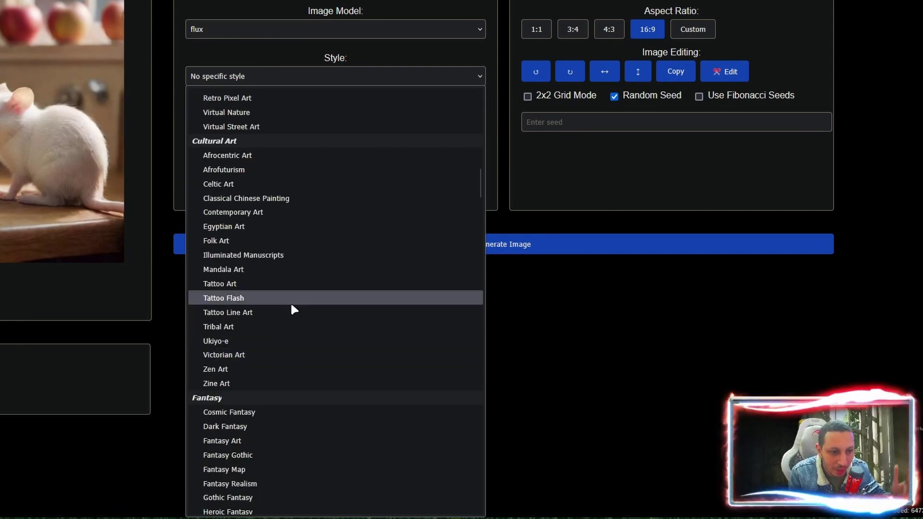
pyautogui.click(232, 228)
pyautogui.click(277, 85)
pyautogui.scroll(-15, 283, 370)
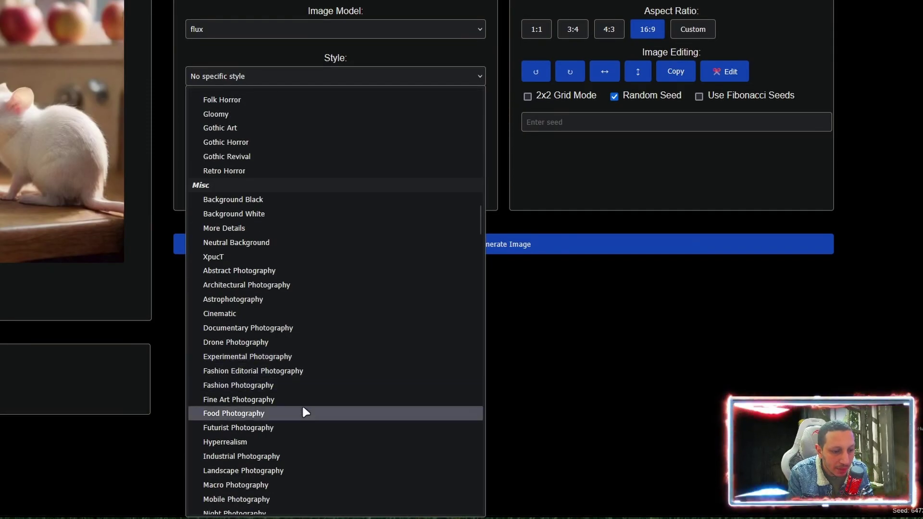
pyautogui.click(235, 233)
# Step: Change the chat model to Qwen 2.5 72B and generate an image with the selected styles
pyautogui.click(511, 152)
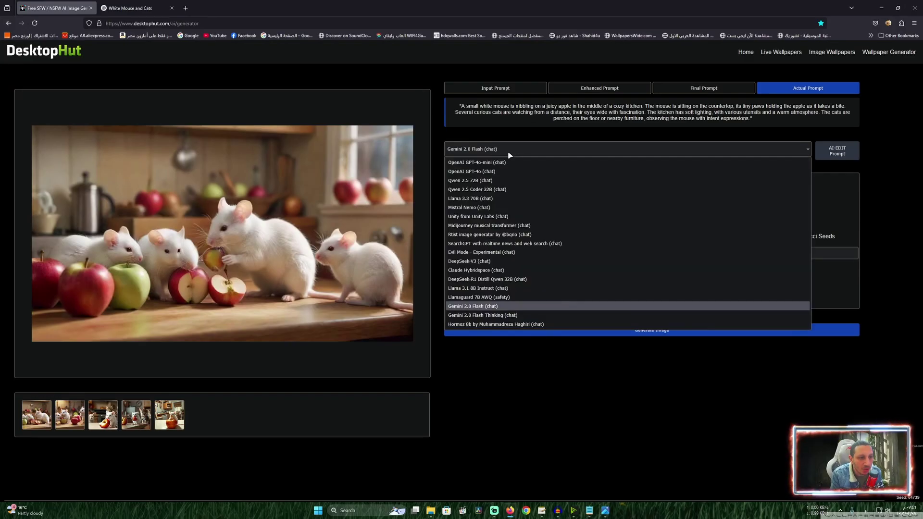
pyautogui.click(471, 187)
pyautogui.click(649, 331)
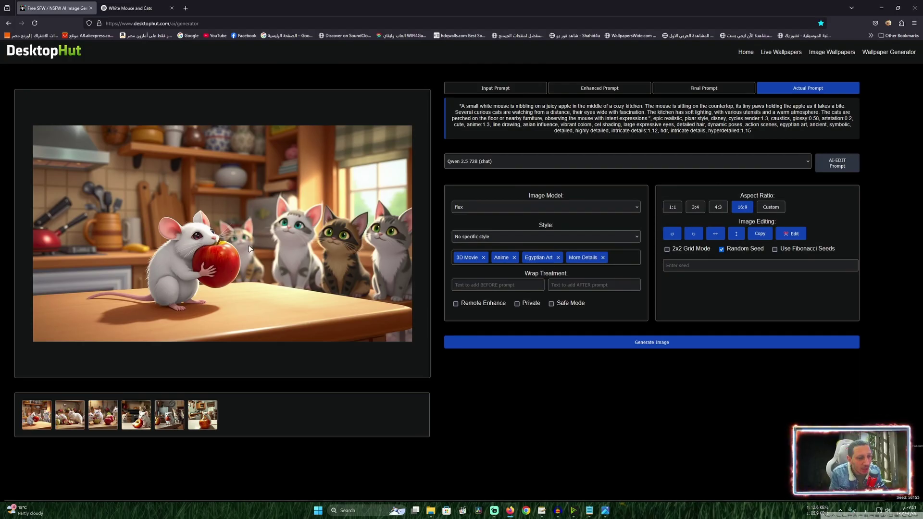
# Step: Try to save the generated image to the Desktop as a JPEG file
pyautogui.rightClick(197, 199)
pyautogui.click(216, 217)
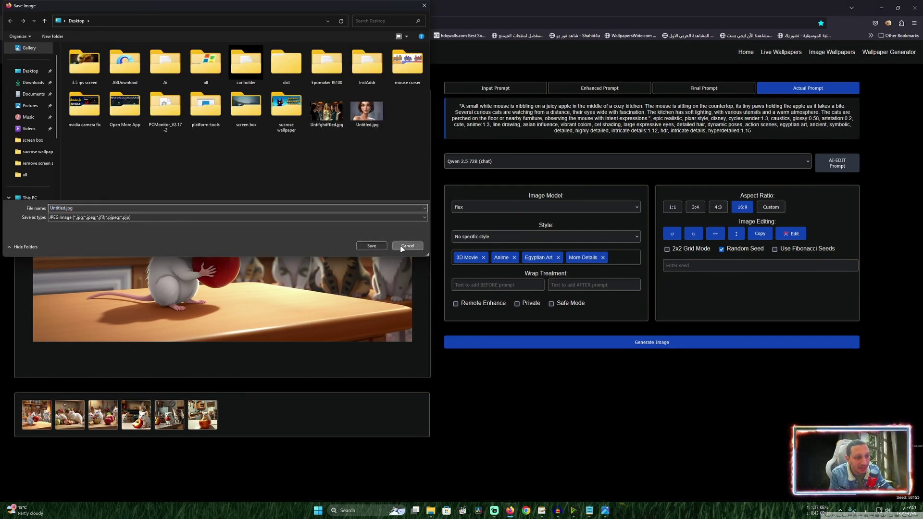
pyautogui.click(384, 246)
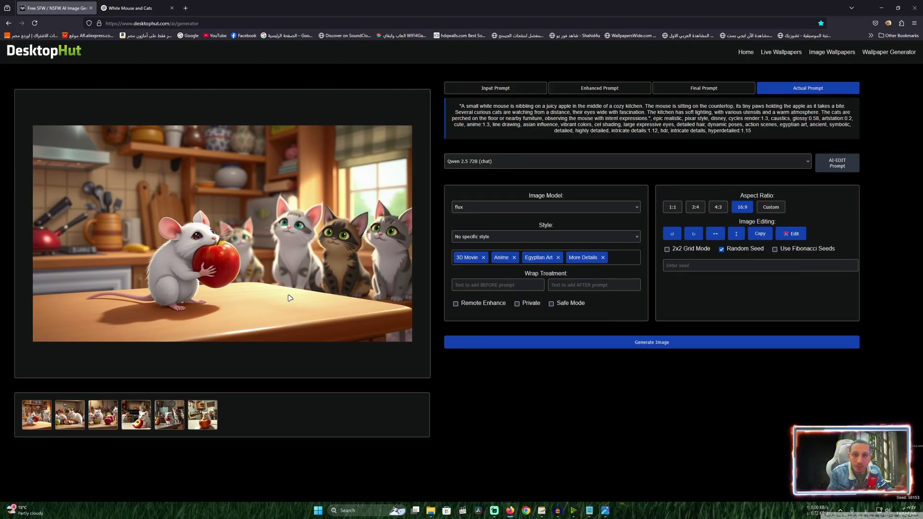
# Step: Change the chat model to Midijourney musical transformer and generate another image with the same styles
pyautogui.click(476, 163)
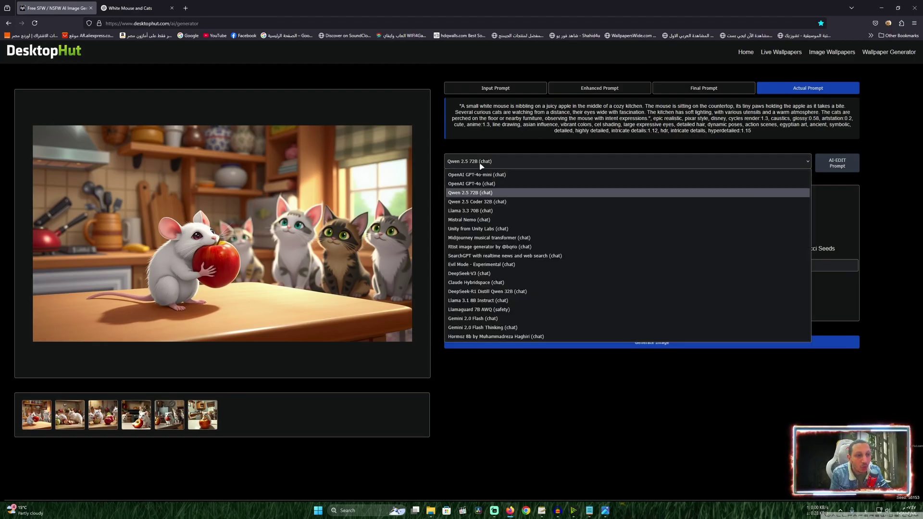
pyautogui.click(486, 238)
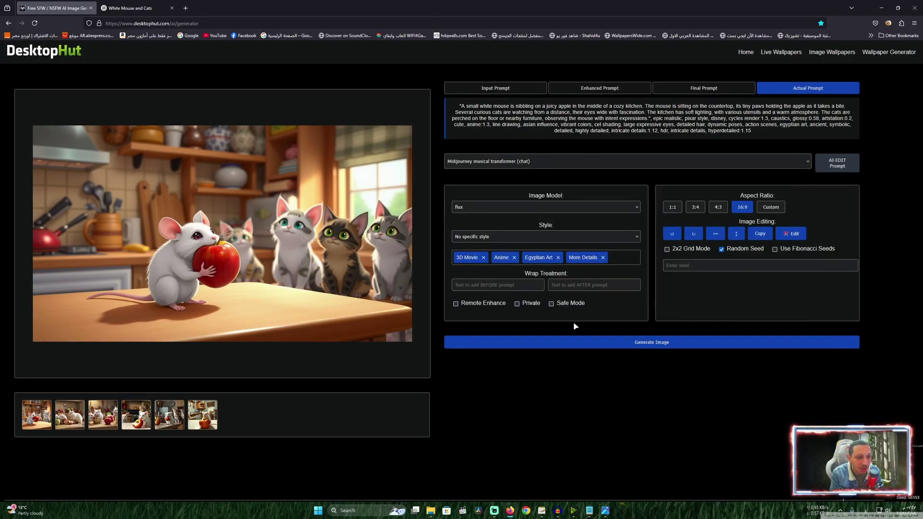
pyautogui.click(657, 343)
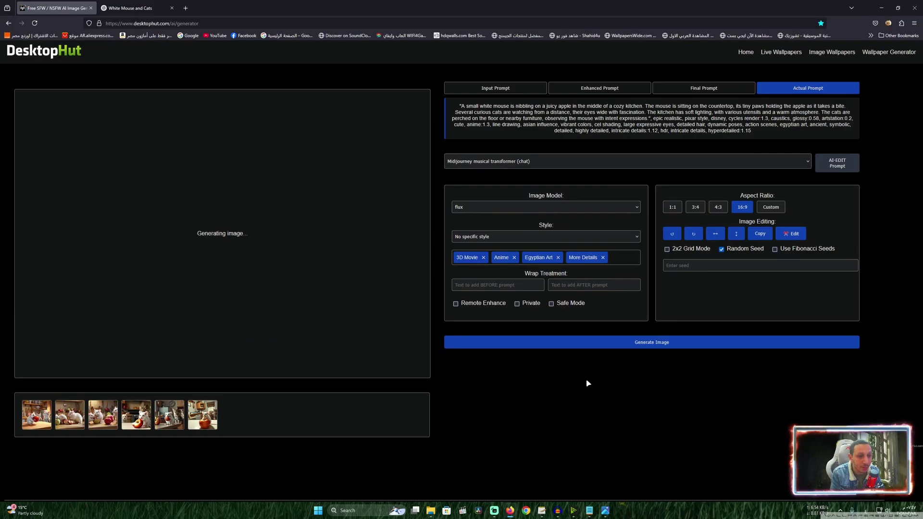